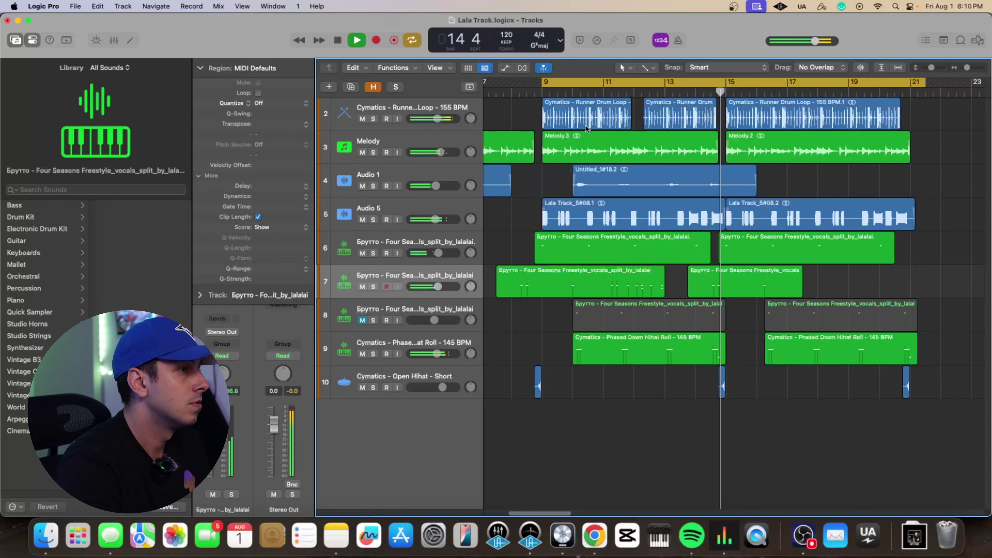
# - Solo the three vocal chop tracks 6 to 8, listen to them together, and collapse the region parameters
pyautogui.press('space')
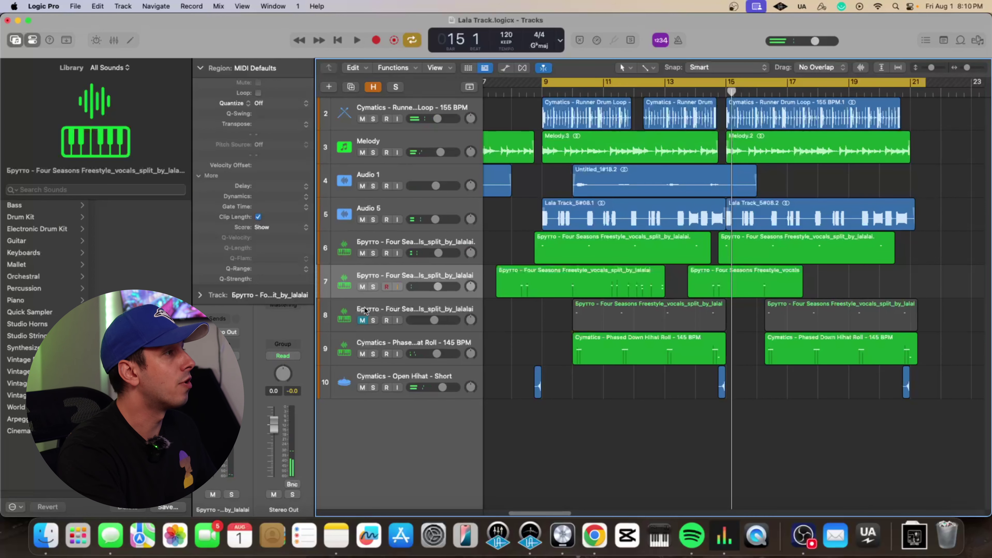
pyautogui.click(373, 253)
pyautogui.click(373, 286)
pyautogui.click(373, 320)
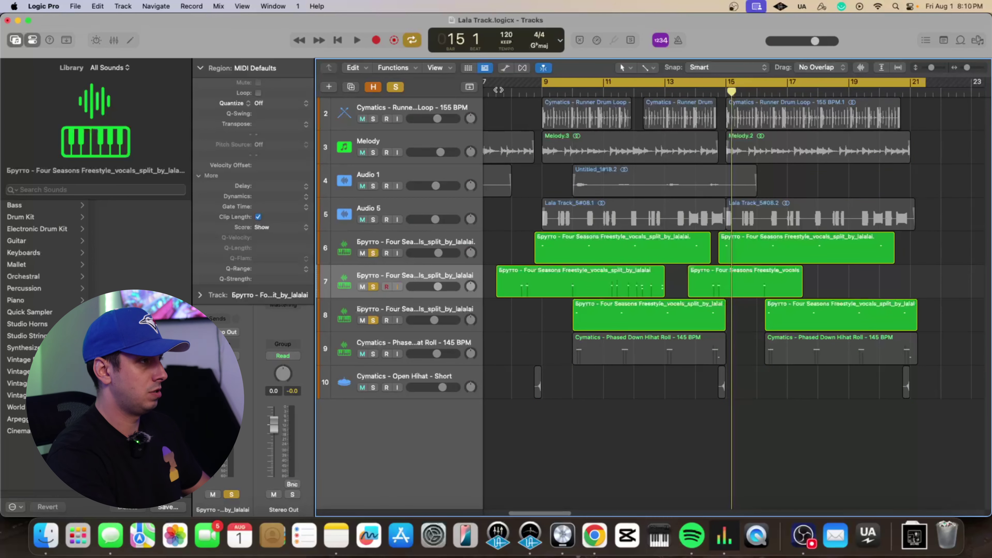
pyautogui.doubleClick(496, 91)
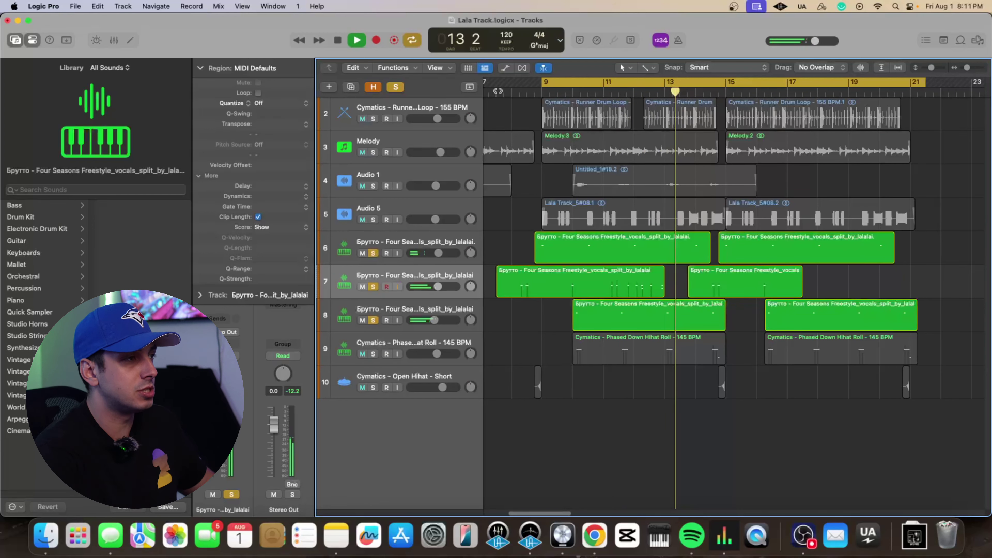
pyautogui.press('space')
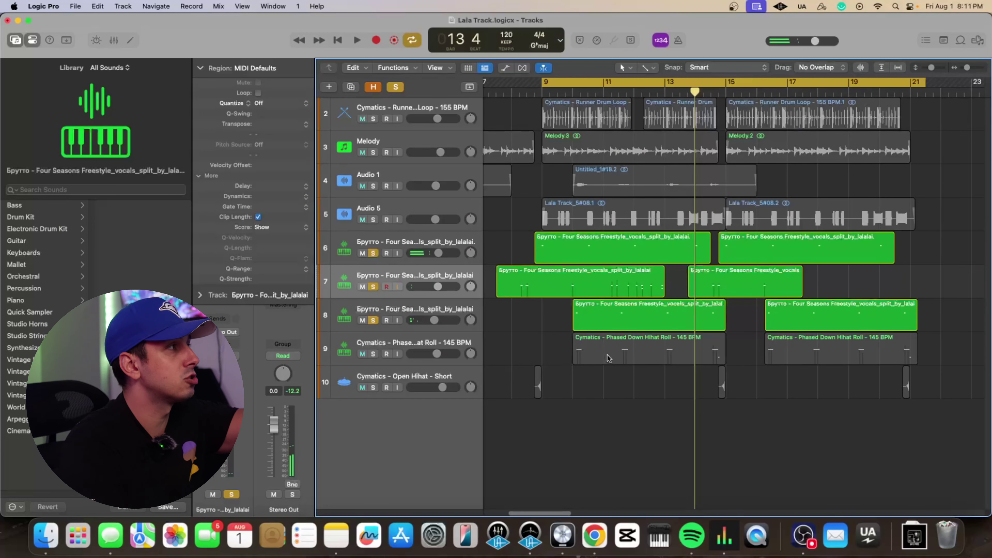
pyautogui.click(200, 68)
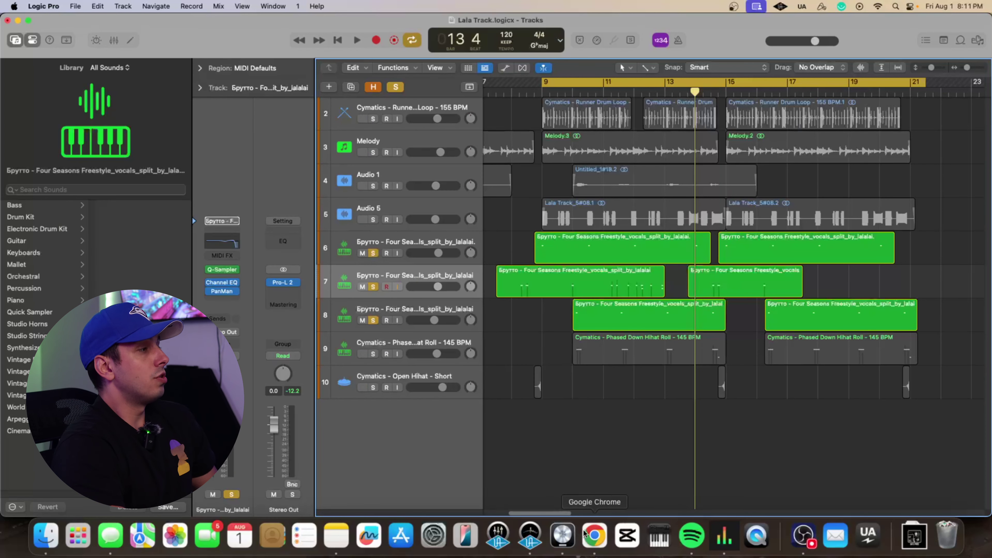
# - Switch to Finder and preview the original song "Брутто - Four Seasons Freestyle.mp3" in Downloads
pyautogui.click(49, 540)
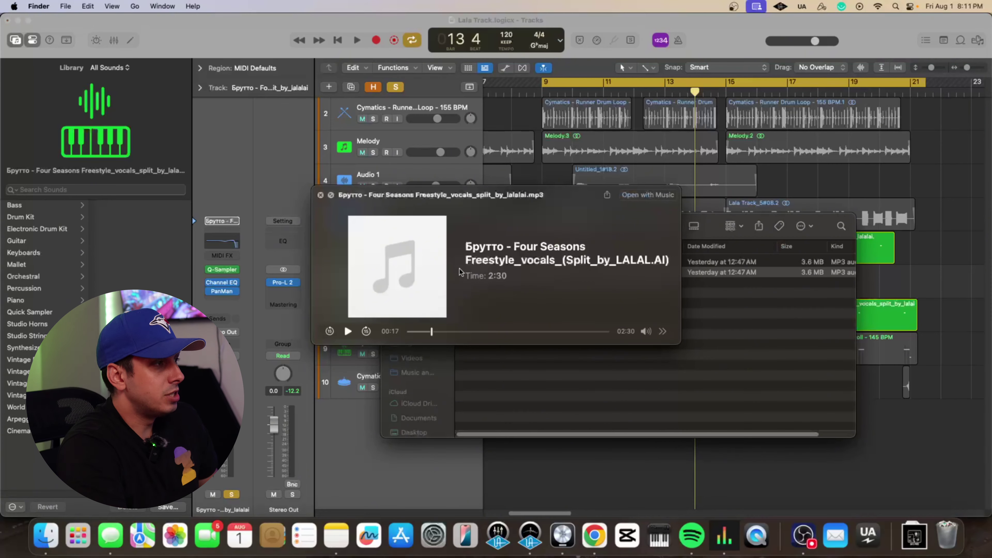
pyautogui.press('space')
pyautogui.click(495, 315)
pyautogui.press('space')
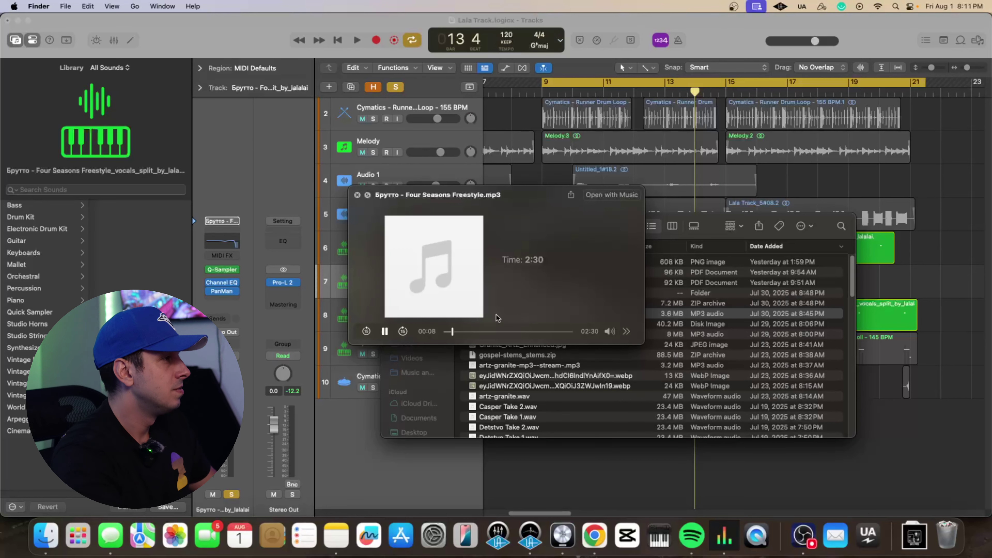
pyautogui.press('space')
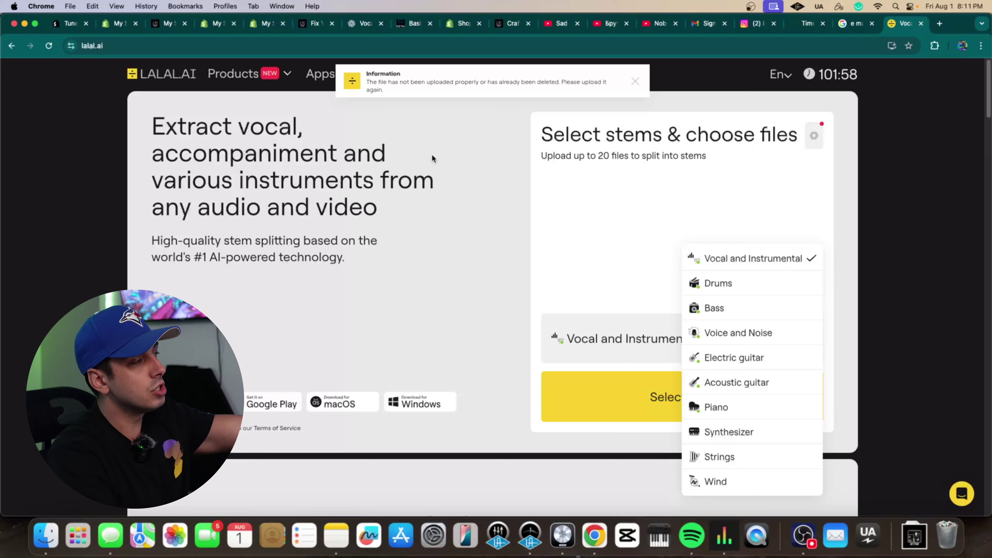
# - Review the available stem separation types on the LALAL.AI page in Chrome, keeping Vocal and Instrumental selected
pyautogui.click(431, 154)
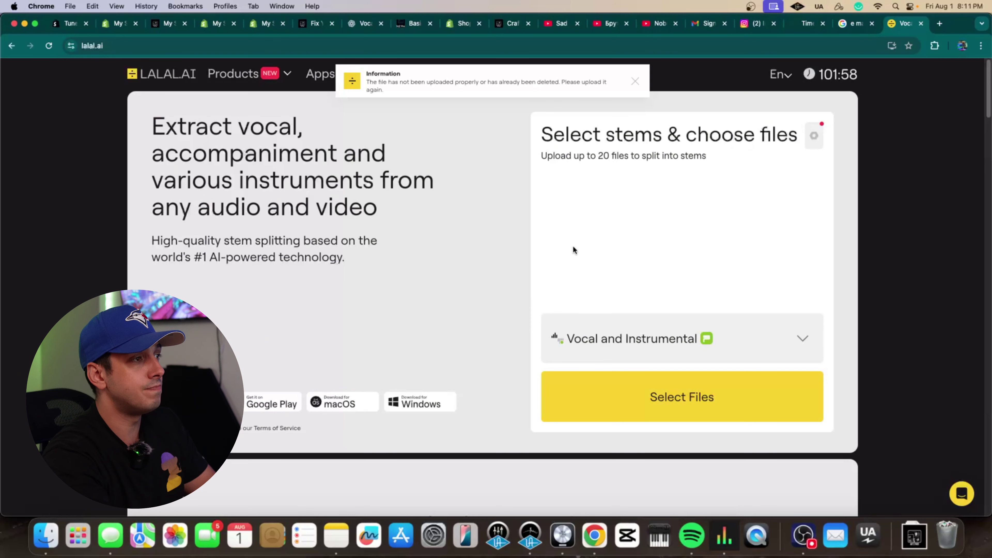
pyautogui.click(604, 346)
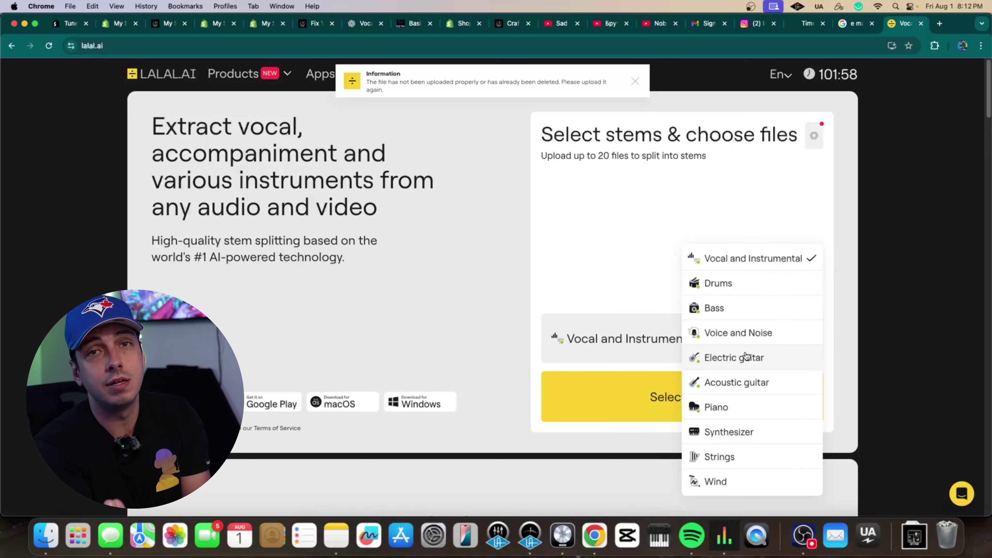
pyautogui.click(917, 249)
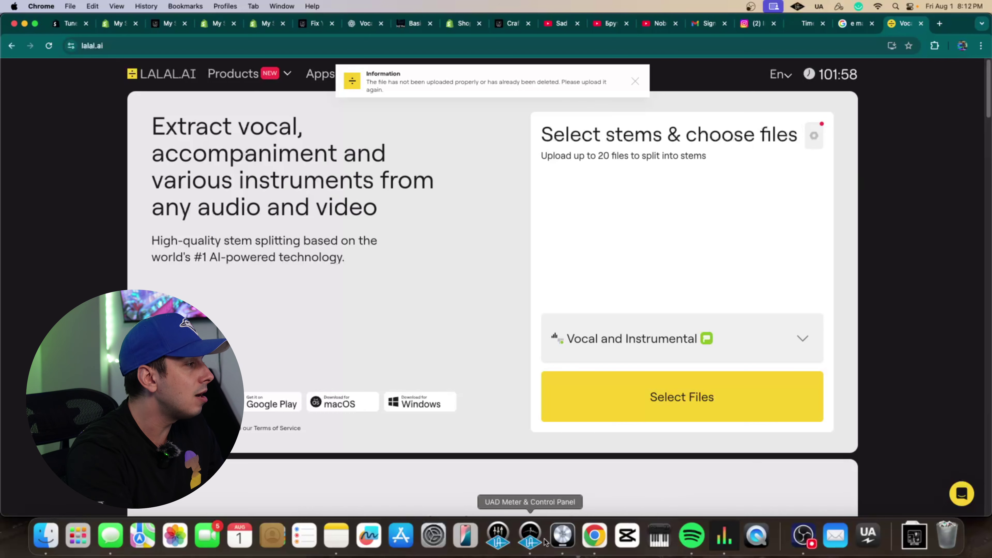
# - Switch to Finder, open the 2025-07-31_0047_split_by_lalalai folder and preview the separated vocals and no_vocals files
pyautogui.click(45, 535)
pyautogui.doubleClick(508, 294)
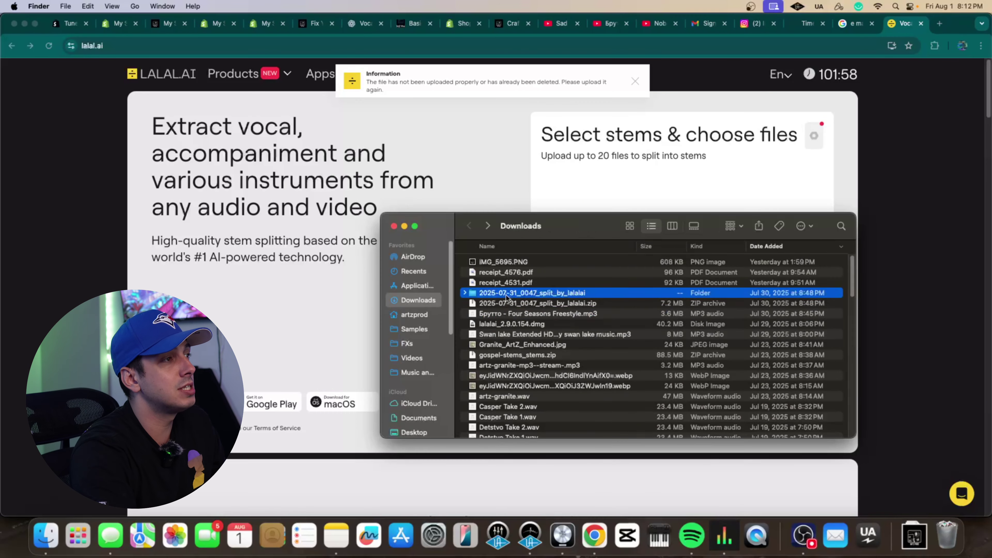
pyautogui.click(510, 274)
pyautogui.press('space')
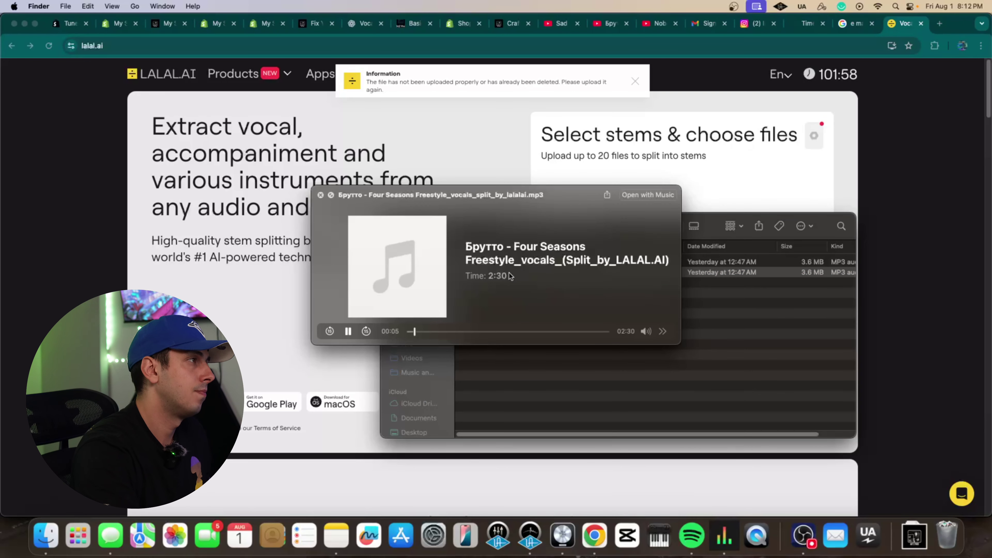
pyautogui.click(320, 195)
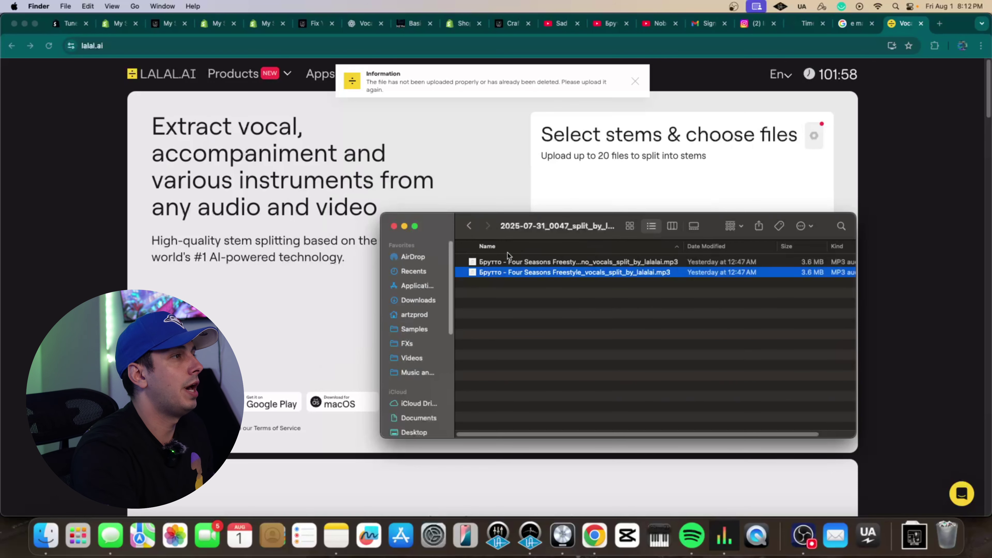
pyautogui.click(514, 262)
pyautogui.press('space')
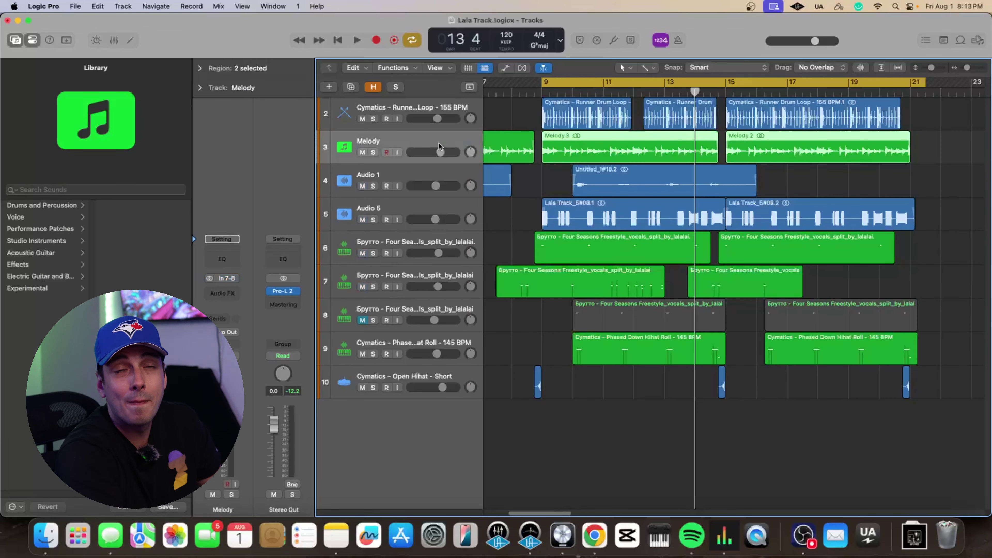
# - In Logic Pro, listen to the Melody track in solo, clear its solo and stop playback
pyautogui.click(372, 152)
pyautogui.press('space')
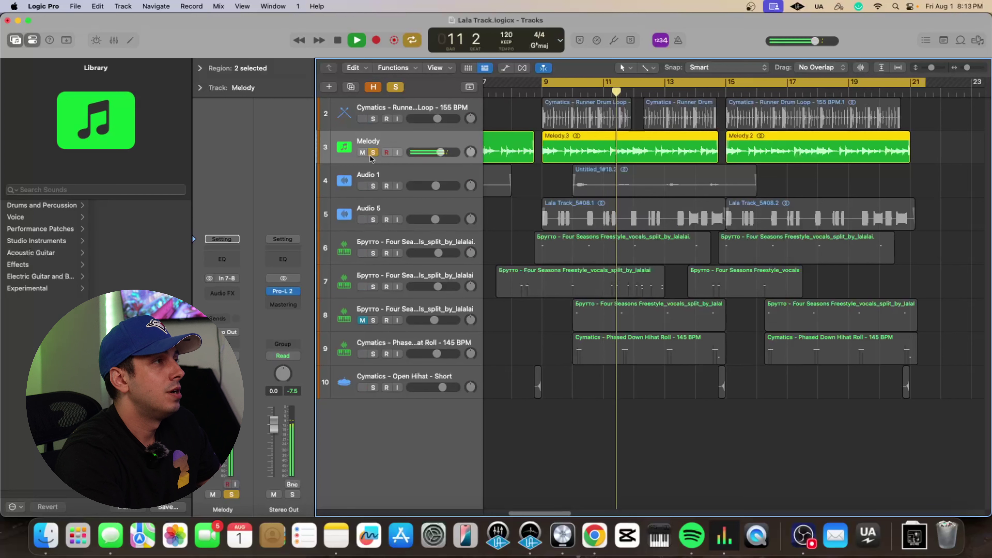
pyautogui.click(373, 152)
pyautogui.press('space')
# - Reveal the hidden tracks and inspect the Augmented MALLETS instrument on the ProgramChan track, closing its window when done
pyautogui.click(373, 87)
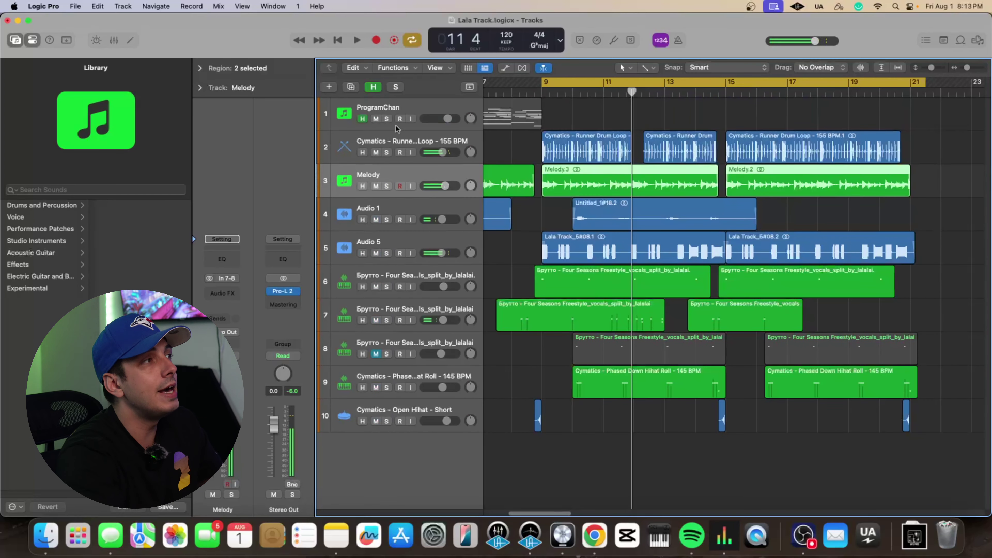
pyautogui.moveTo(565, 512); pyautogui.dragTo(493, 510)
pyautogui.click(555, 125)
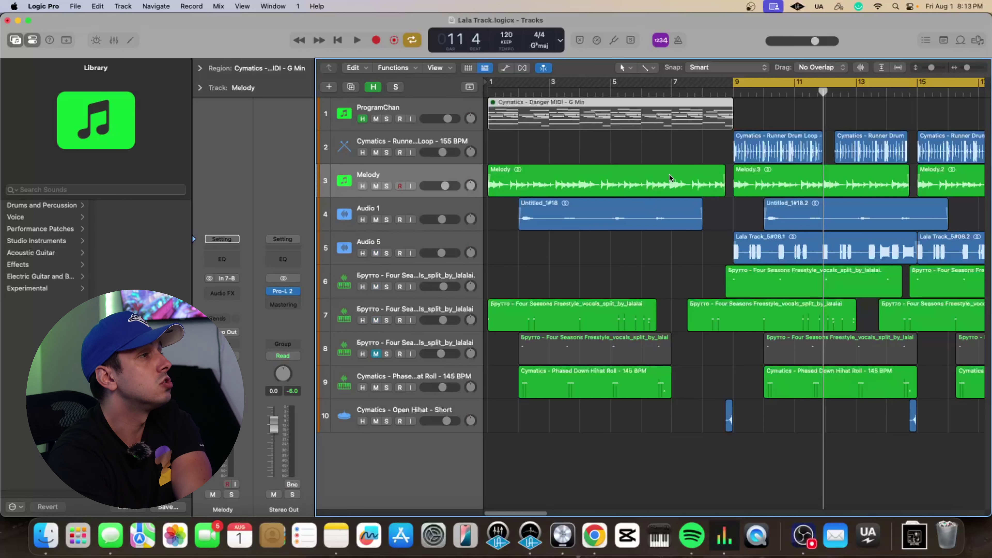
pyautogui.click(452, 100)
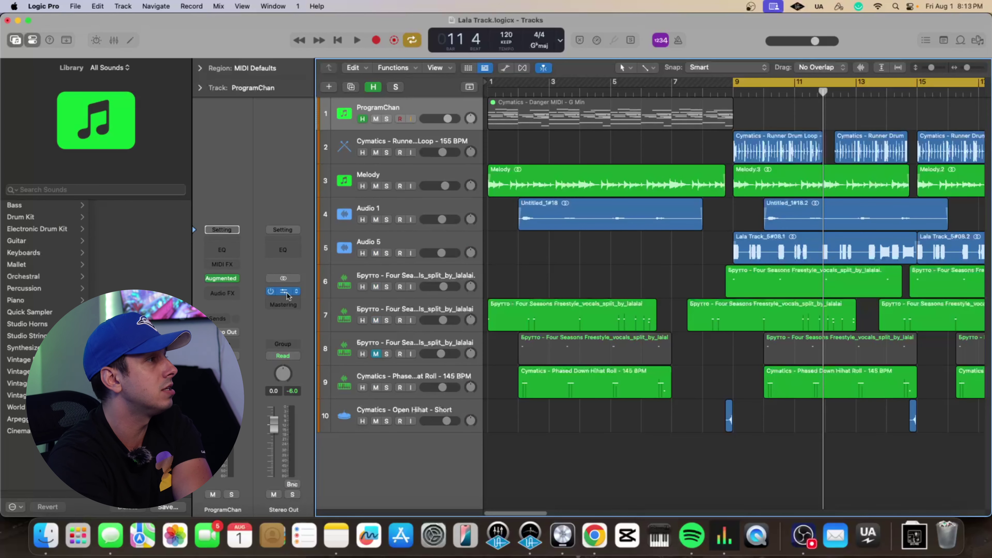
pyautogui.click(224, 277)
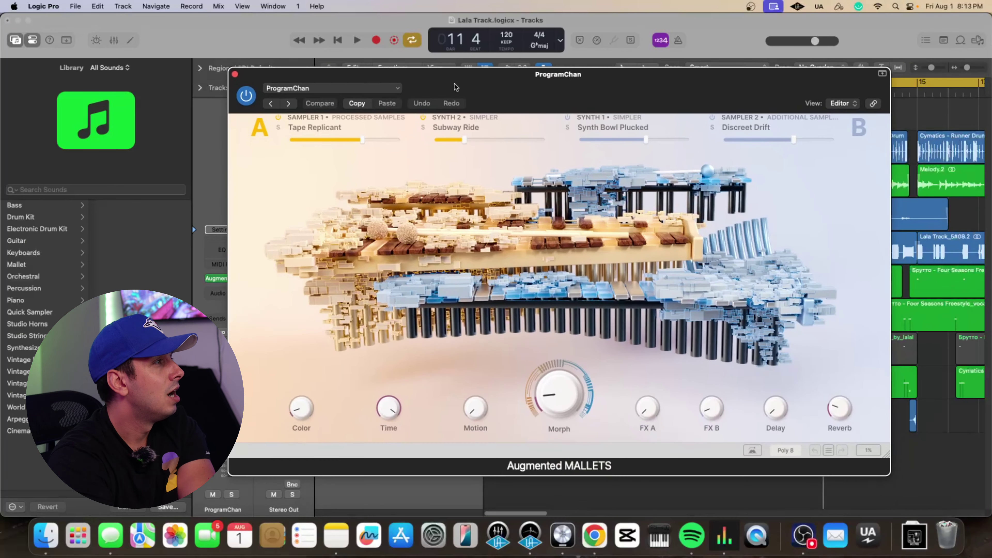
pyautogui.moveTo(455, 87); pyautogui.dragTo(453, 79)
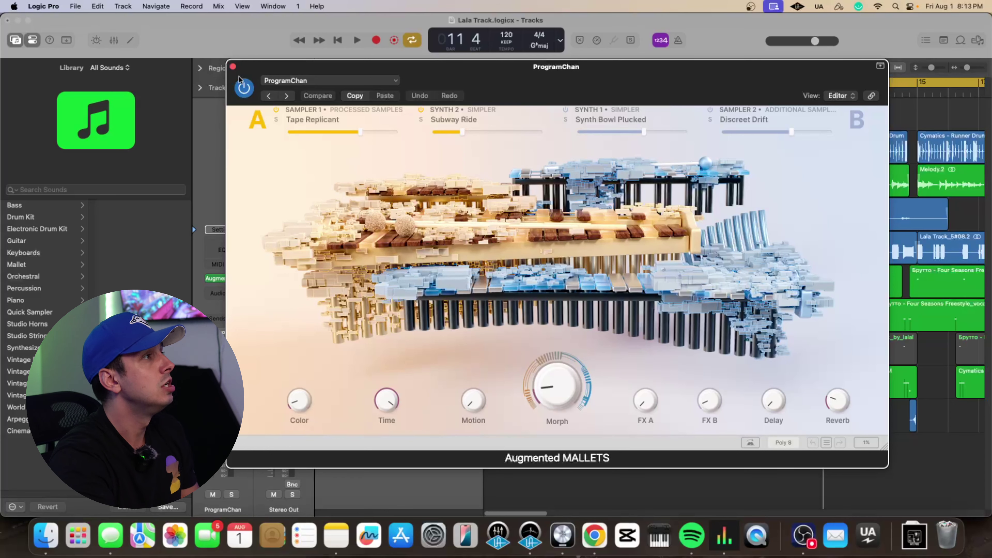
pyautogui.click(233, 67)
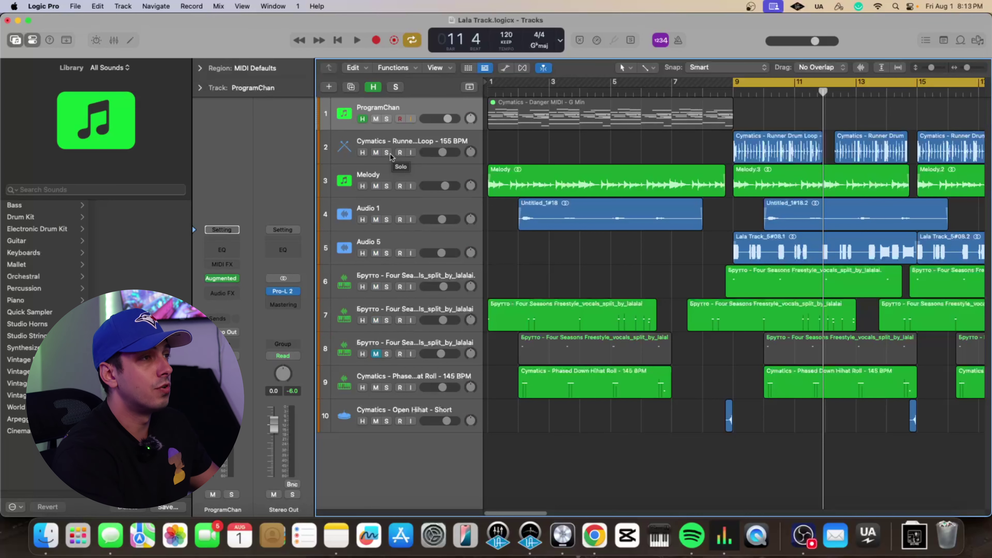
# - Listen to the Runner Drum Loop and Melody tracks soloed together, clear the solos and stop playback
pyautogui.moveTo(390, 154); pyautogui.dragTo(394, 197)
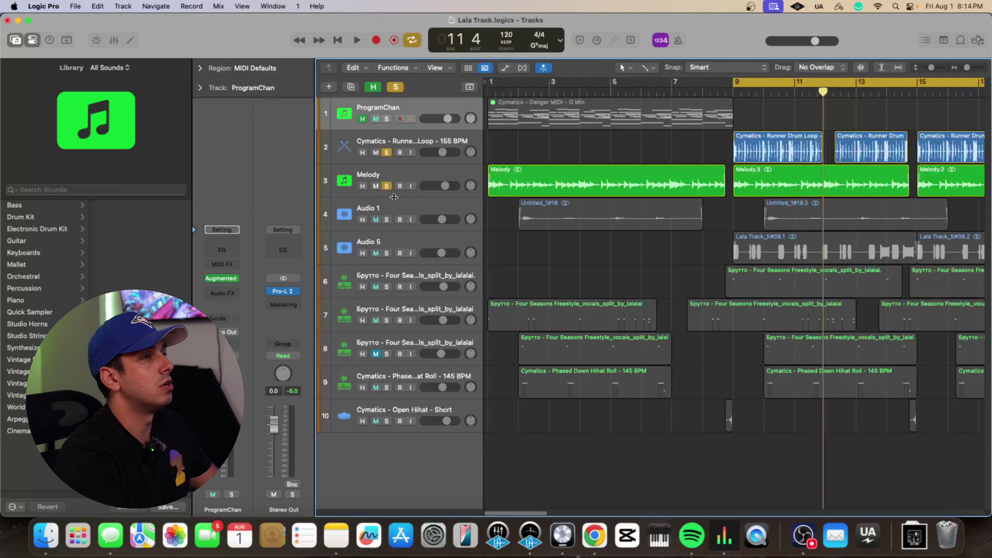
pyautogui.press('space')
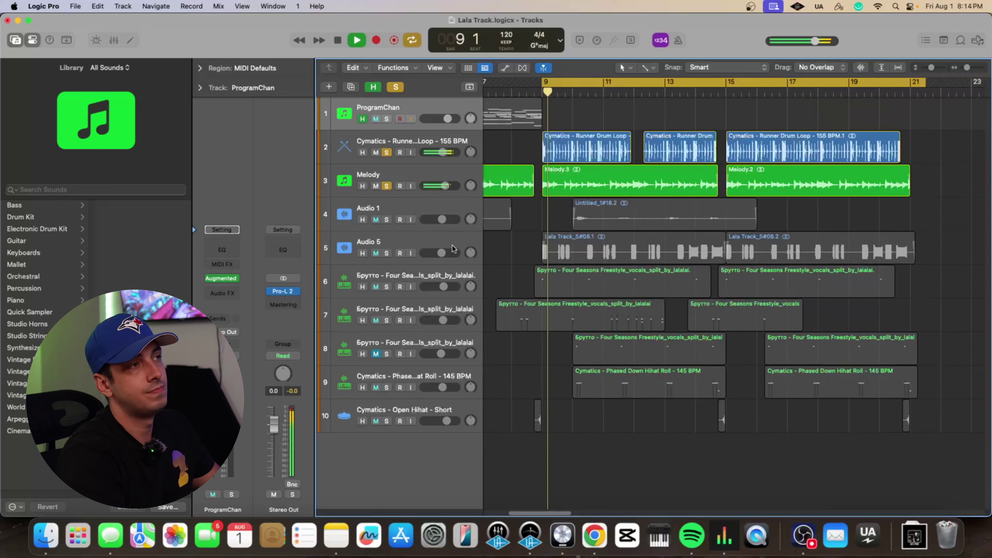
pyautogui.keyDown('alt'); pyautogui.click(389, 153); pyautogui.keyUp('alt')
pyautogui.press('space')
# - Examine the sliced vocal sample in Quick Sampler on vocal chop track 6 and close its window
pyautogui.click(447, 277)
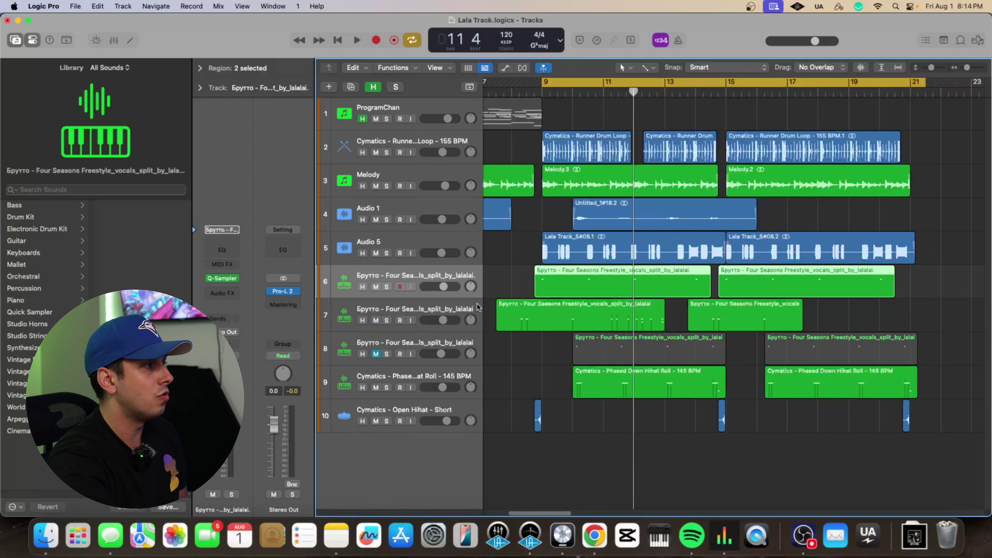
pyautogui.click(223, 278)
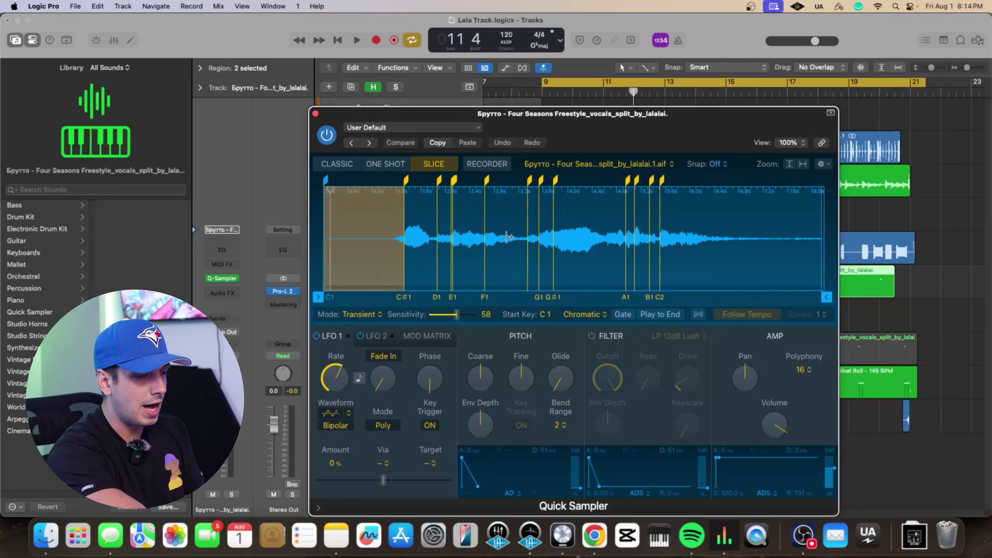
pyautogui.click(314, 112)
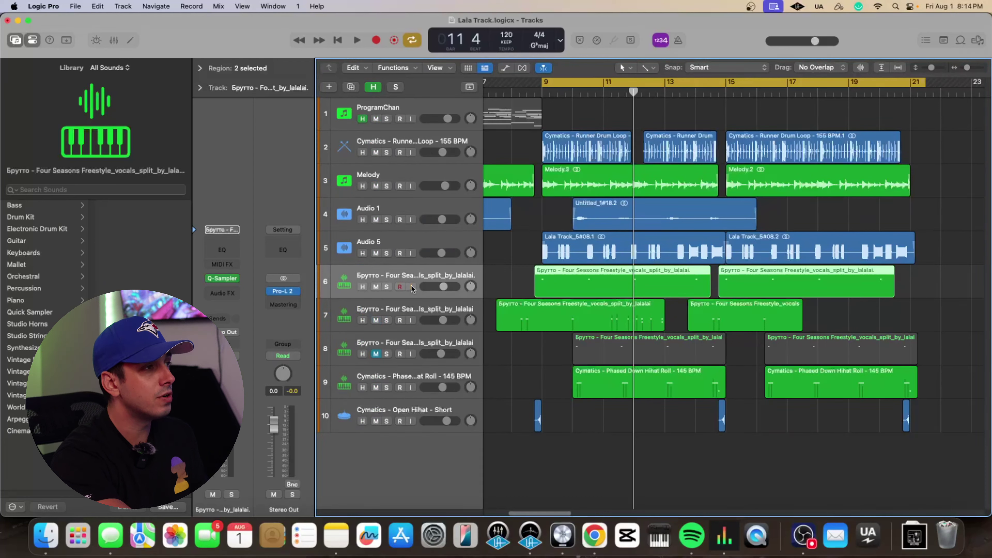
# - Play the full arrangement to hear vocal chop track 6 in the mix, and stop playback
pyautogui.press('space')
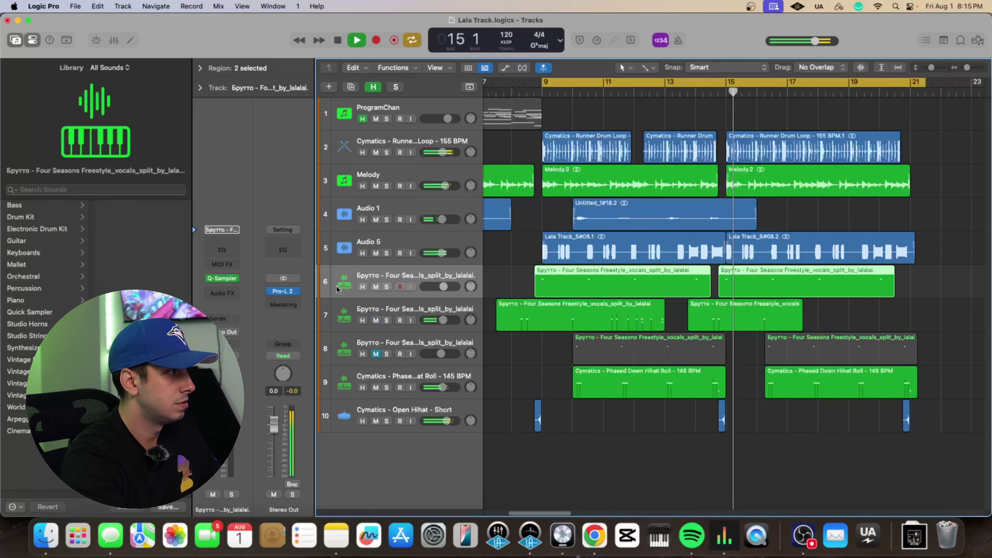
pyautogui.click(344, 281)
pyautogui.press('space')
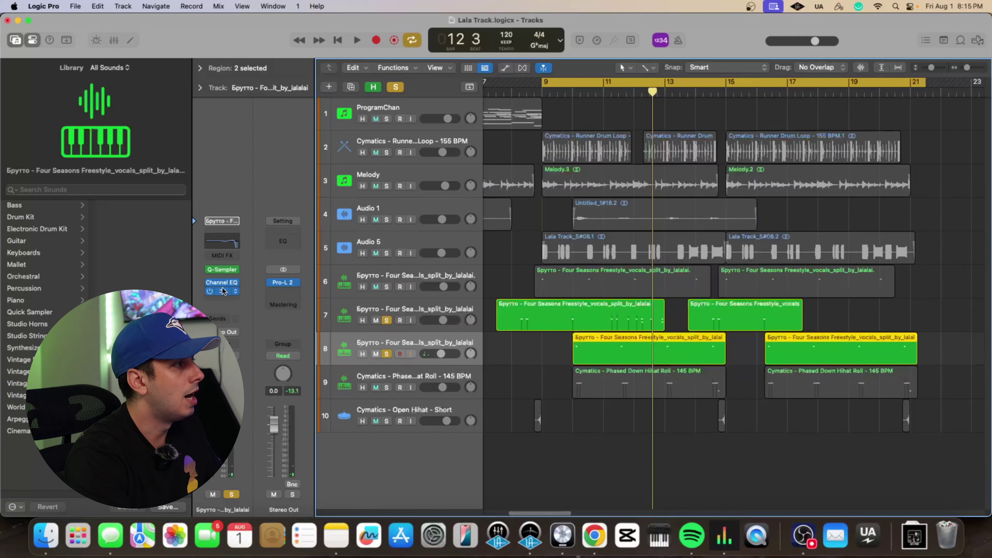
# - Enable the low-cut filter in track 8's Channel EQ, set it to about 149 Hz with a Q of 0.57, and close the EQ
pyautogui.click(222, 241)
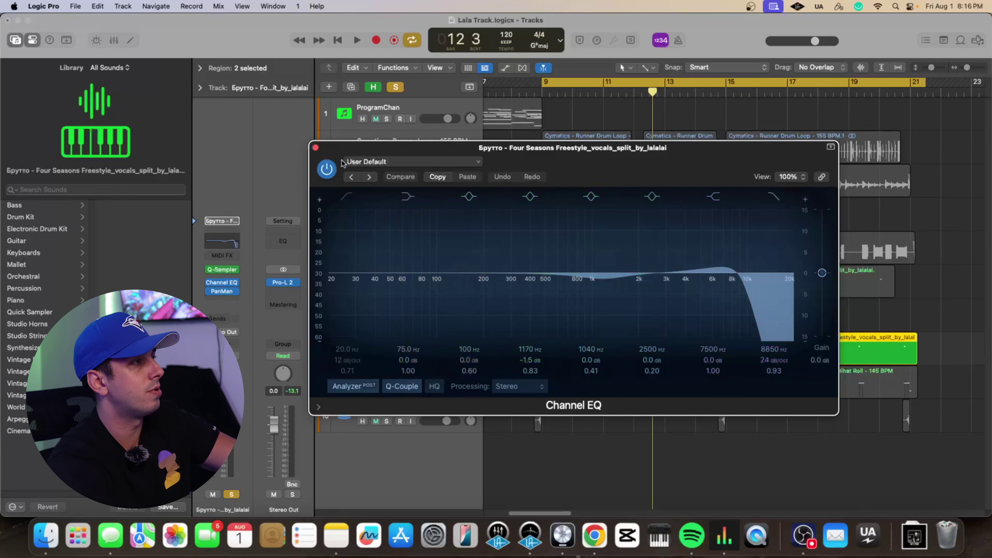
pyautogui.click(315, 148)
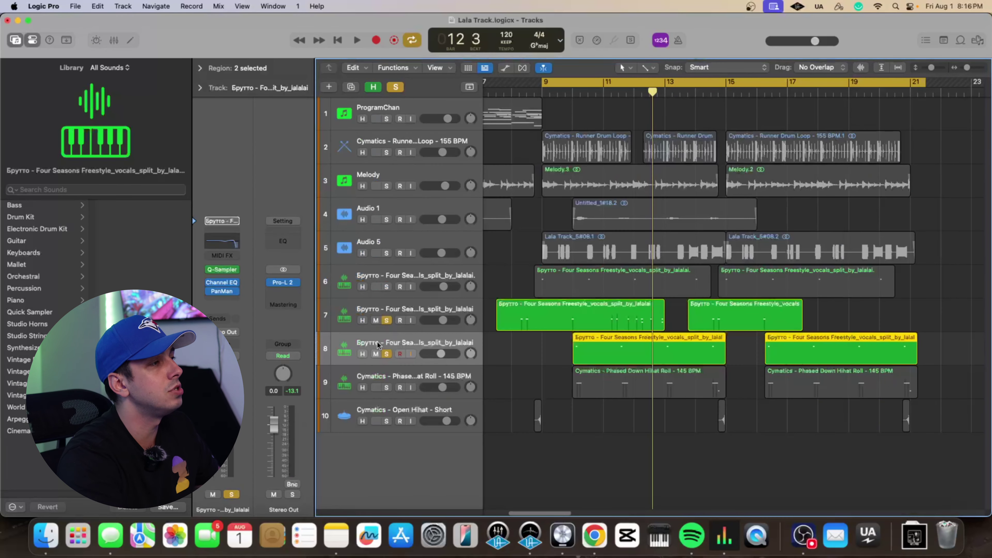
pyautogui.click(233, 242)
pyautogui.click(347, 196)
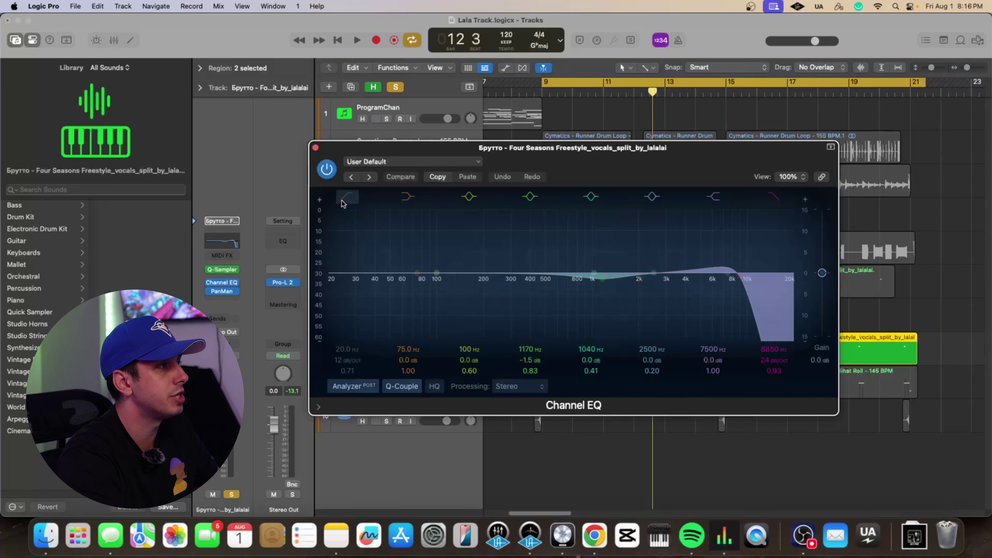
pyautogui.moveTo(329, 291); pyautogui.dragTo(464, 274)
pyautogui.scroll(1, 410, 244)
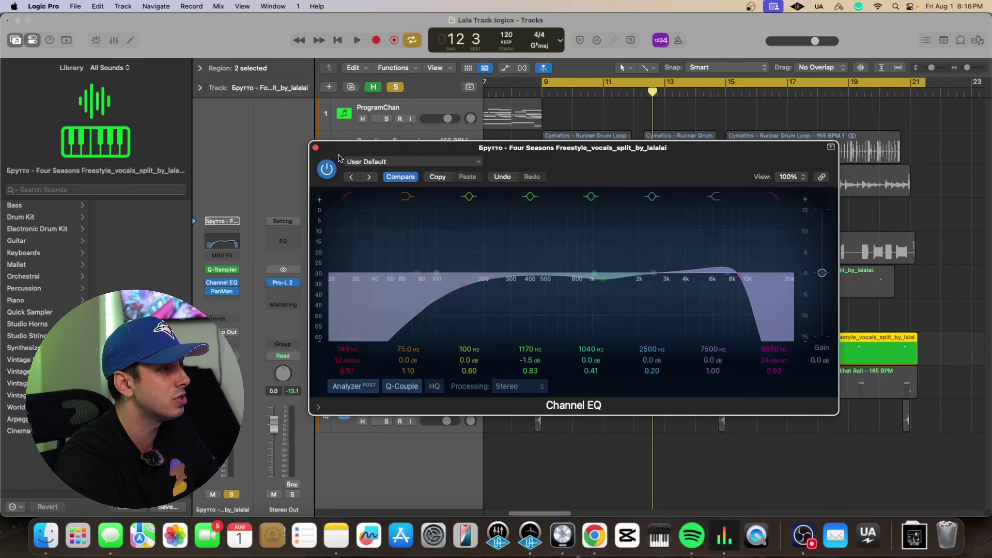
pyautogui.click(315, 147)
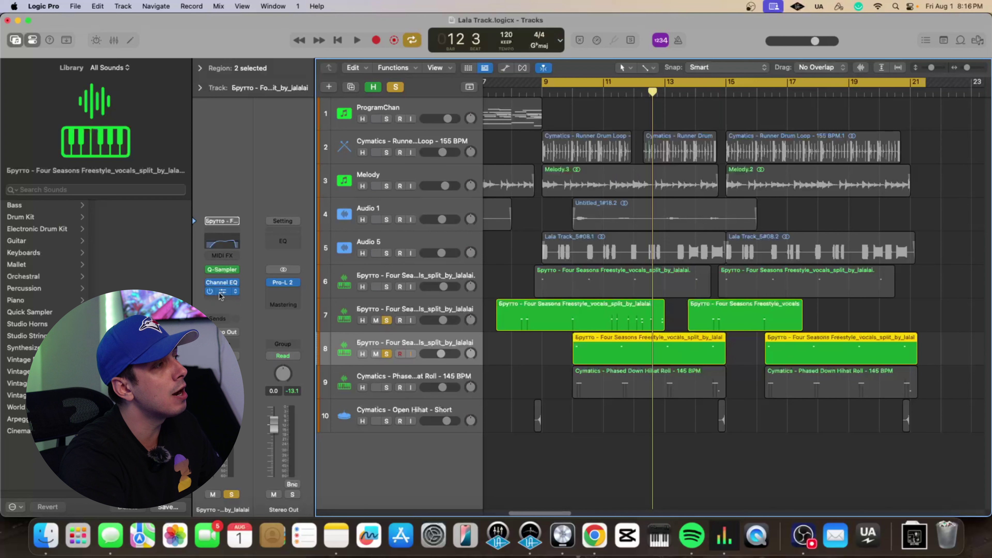
# - Open PanMan on vocal chop track 8, unsolo track 7, listen to the Pendulum Pan effect and close the plug-in
pyautogui.click(222, 291)
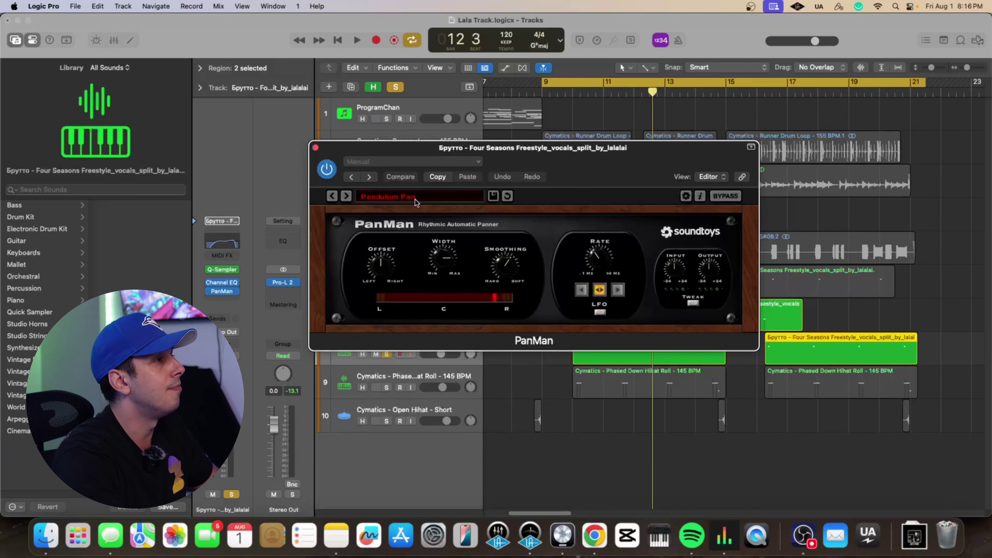
pyautogui.moveTo(440, 148); pyautogui.dragTo(441, 80)
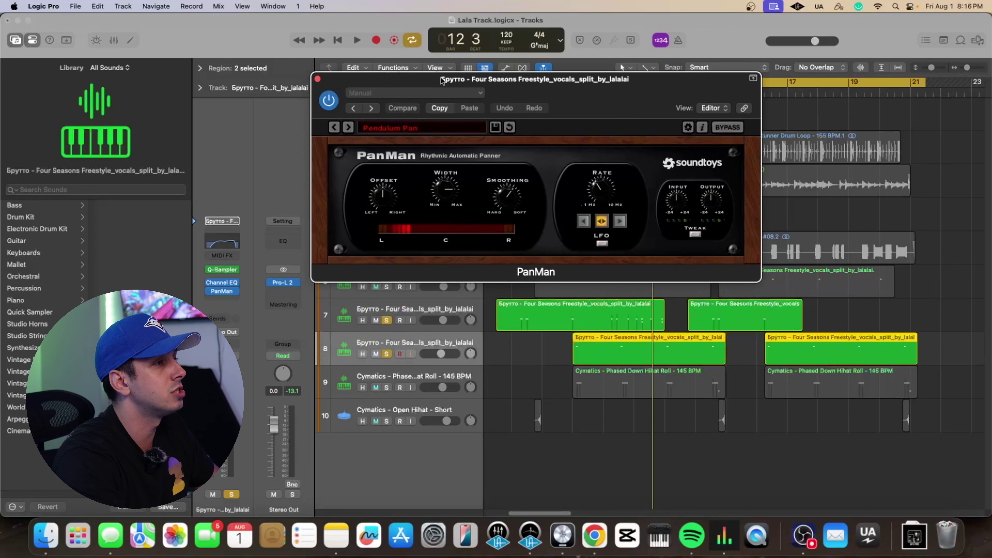
pyautogui.click(388, 320)
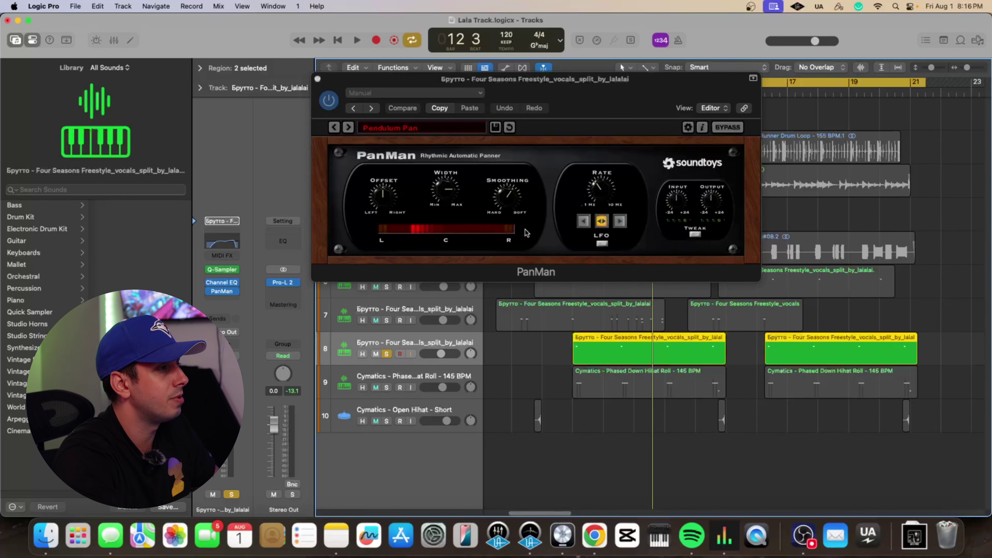
pyautogui.press('space')
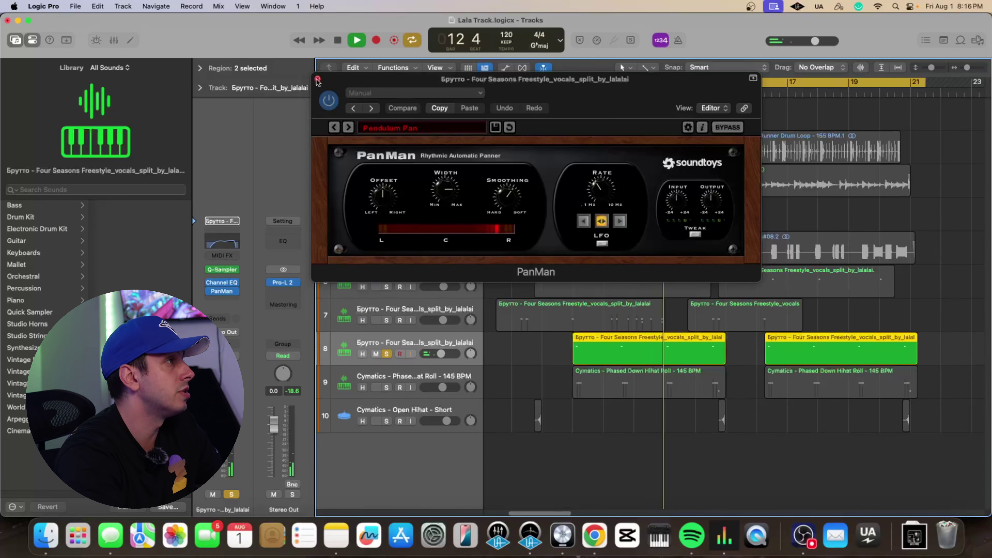
pyautogui.press('super+w')
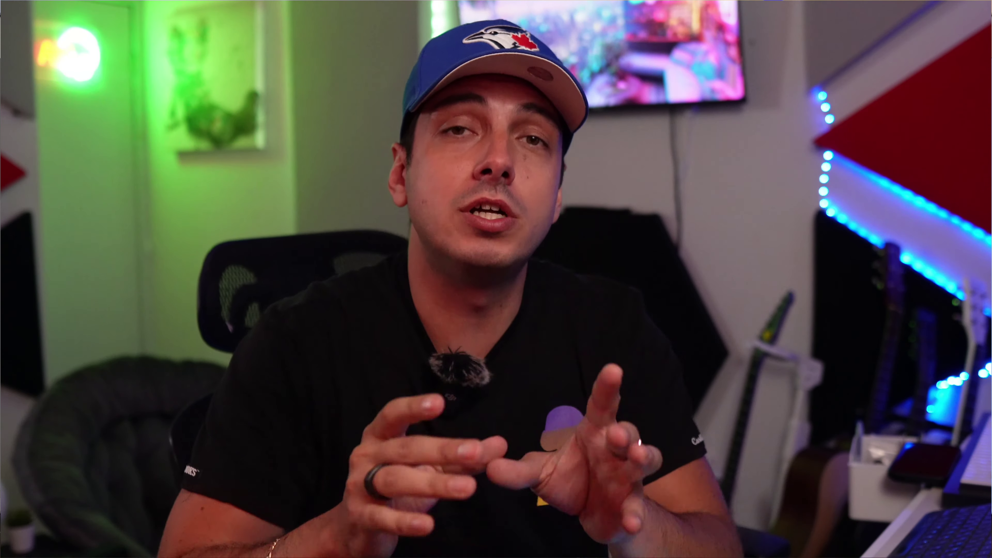